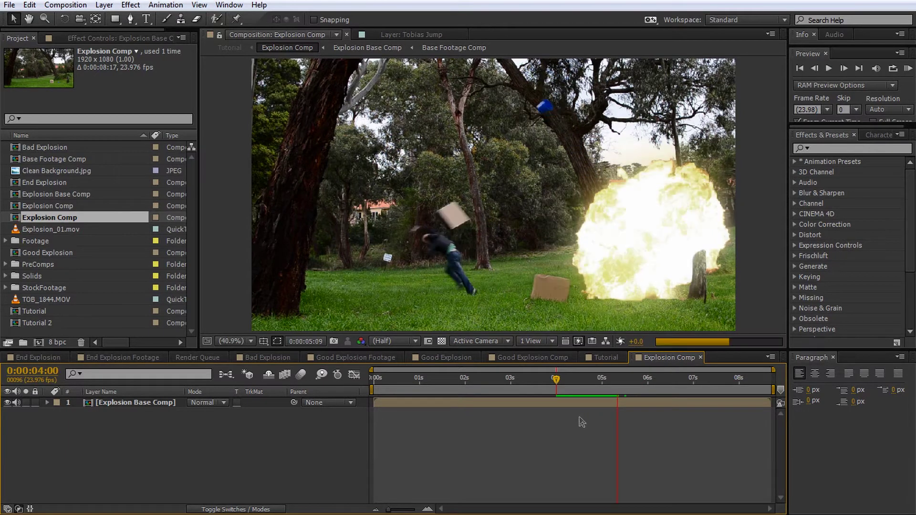
Stop the preview, move the playhead to 0:00:04:23, and duplicate the Explosion Base Comp layer
{"action": "key", "text": "space"}
{"action": "left_click_drag", "start_coordinate": [617, 383], "coordinate": [600, 381]}
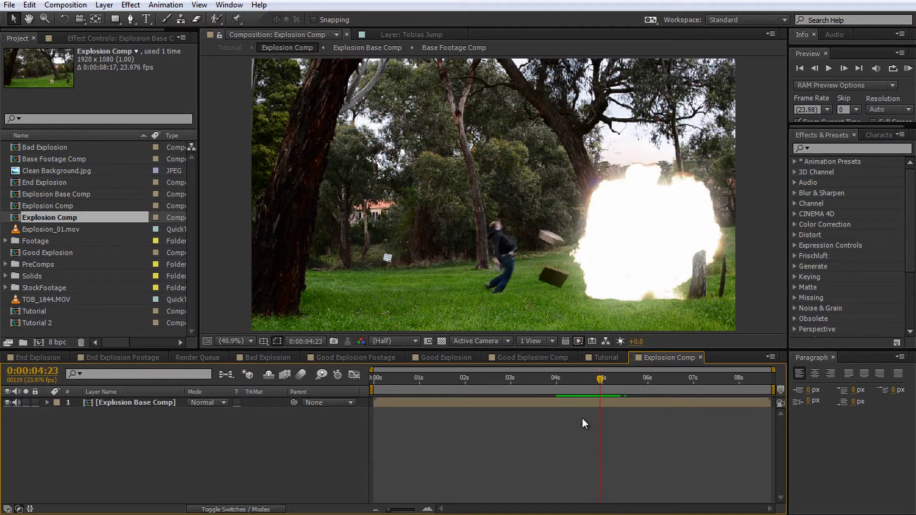
{"action": "left_click", "coordinate": [124, 402]}
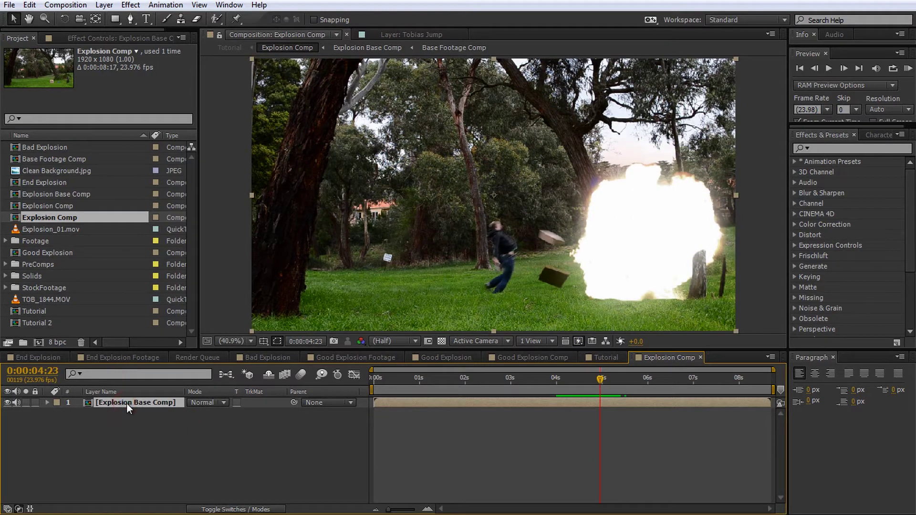
{"action": "key", "text": "ctrl+d"}
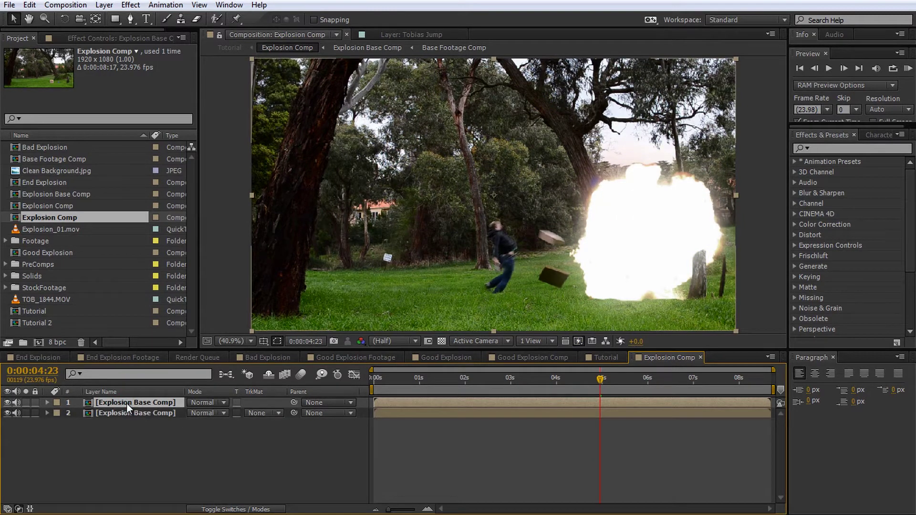
{"action": "key", "text": "ctrl+z"}
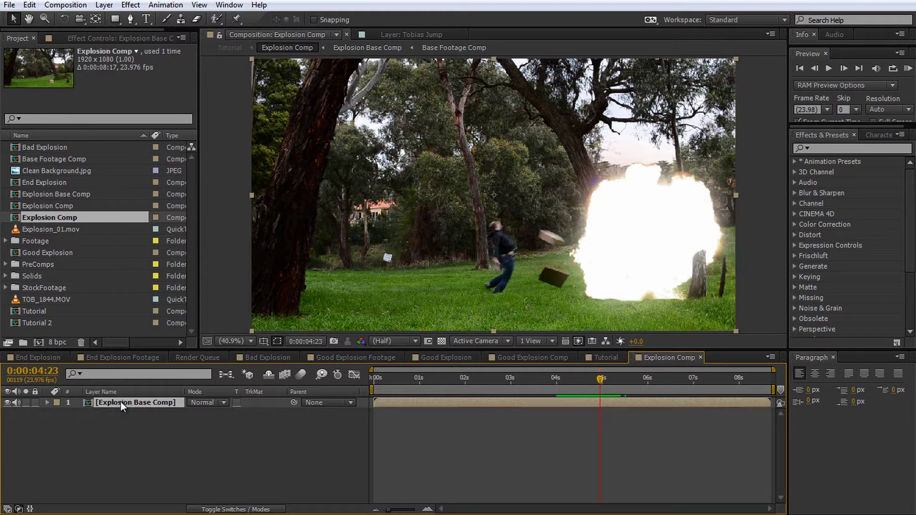
{"action": "left_click", "coordinate": [29, 4]}
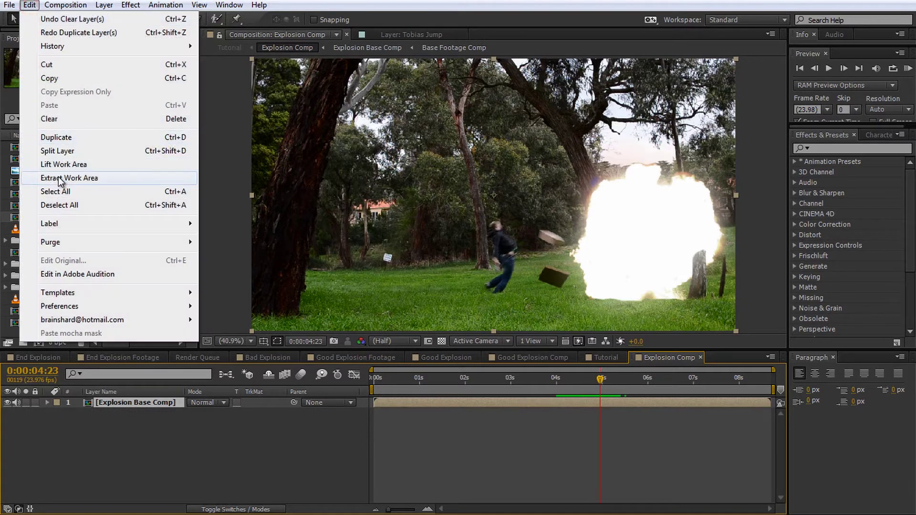
{"action": "left_click", "coordinate": [54, 152]}
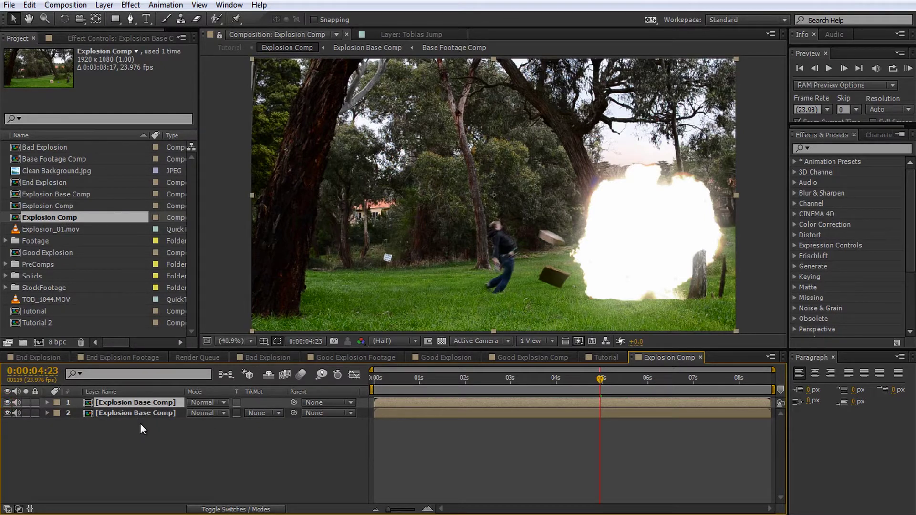
Set the upper Explosion Base Comp layer's blending mode to Add, and toggle its visibility to compare the effect
{"action": "left_click", "coordinate": [223, 403]}
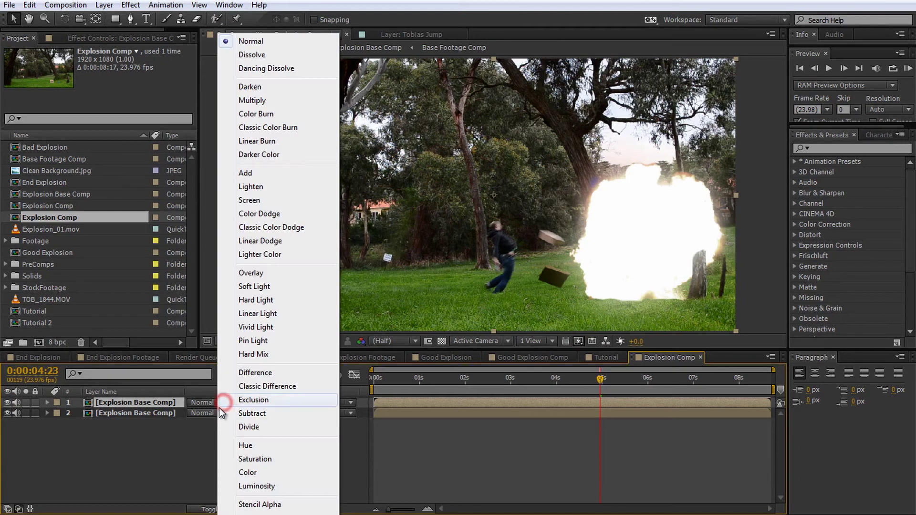
{"action": "left_click", "coordinate": [260, 175]}
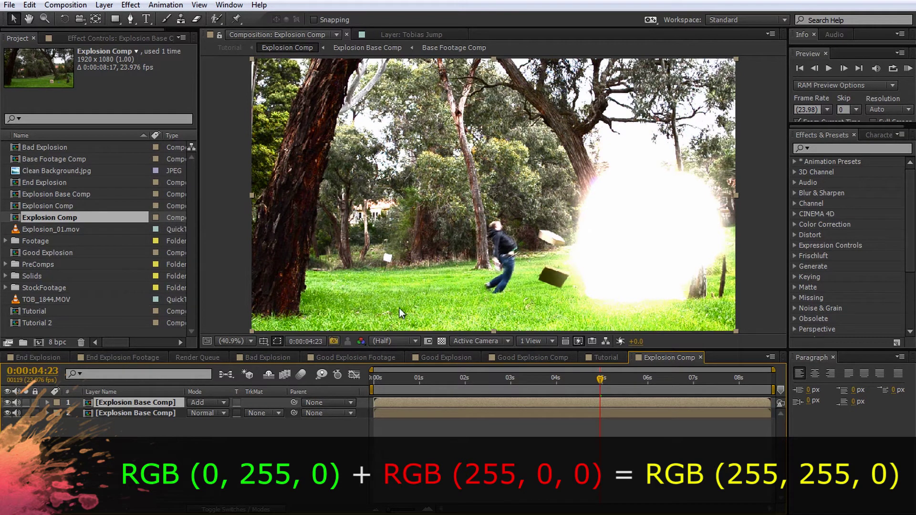
{"action": "left_click", "coordinate": [7, 402]}
{"action": "left_click", "coordinate": [7, 403]}
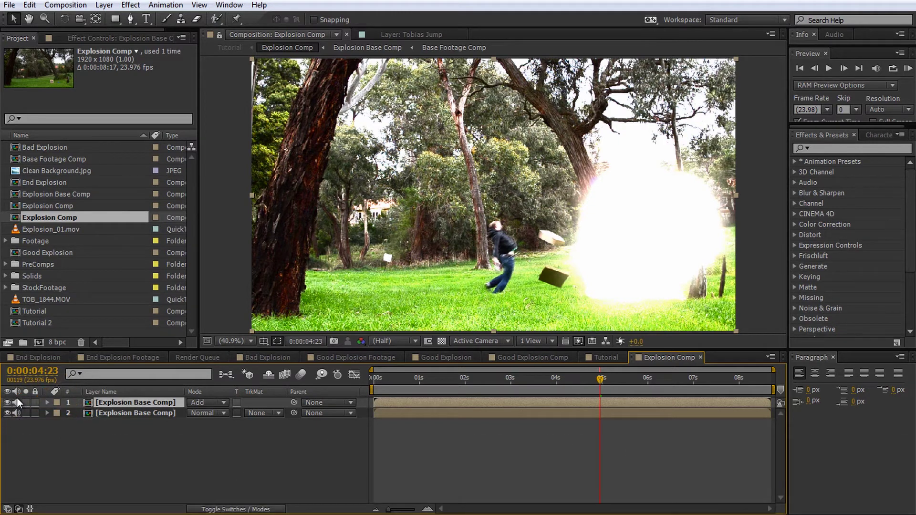
Draw a large elliptical mask around the explosion on the upper layer, and check its edge at 0:00:05:00
{"action": "left_click_drag", "start_coordinate": [114, 24], "coordinate": [162, 44]}
{"action": "left_click_drag", "start_coordinate": [494, 96], "coordinate": [757, 315]}
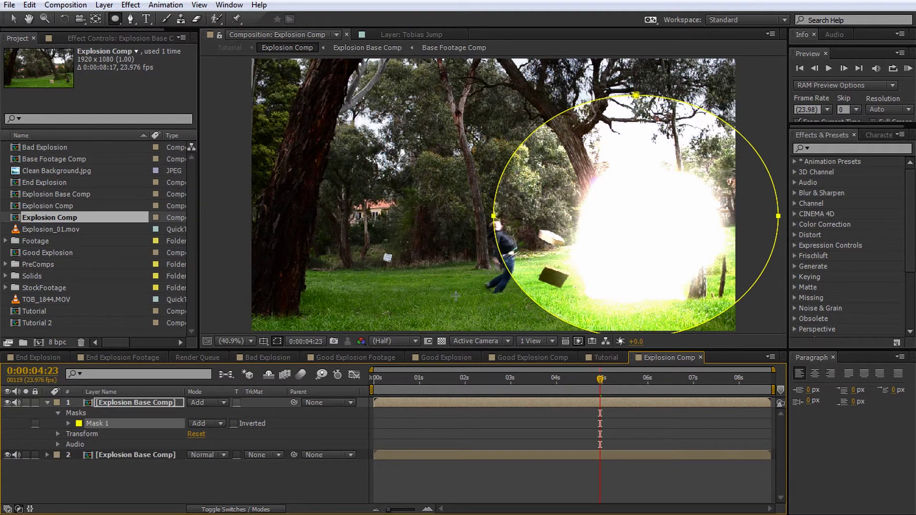
{"action": "left_click", "coordinate": [317, 478]}
{"action": "mouse_move", "coordinate": [598, 376]}
{"action": "left_mouse_down"}
{"action": "mouse_move", "coordinate": [580, 377]}
{"action": "mouse_move", "coordinate": [602, 378]}
{"action": "left_mouse_up"}
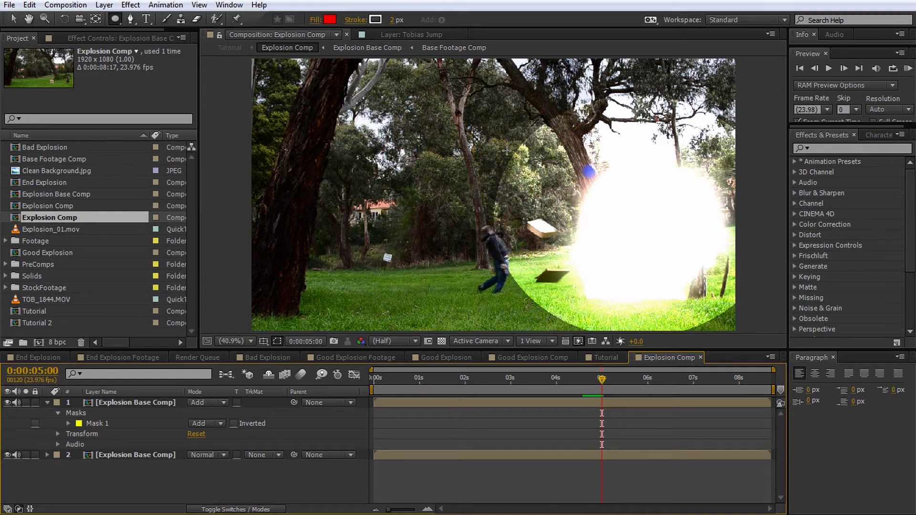
Reveal the properties of Mask 1 and raise its feather to 333 pixels
{"action": "left_click", "coordinate": [97, 424]}
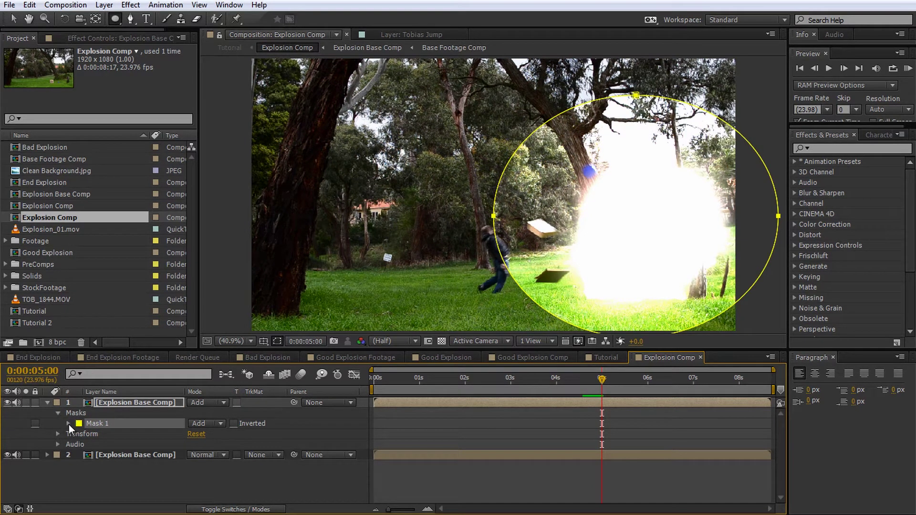
{"action": "left_click", "coordinate": [69, 424]}
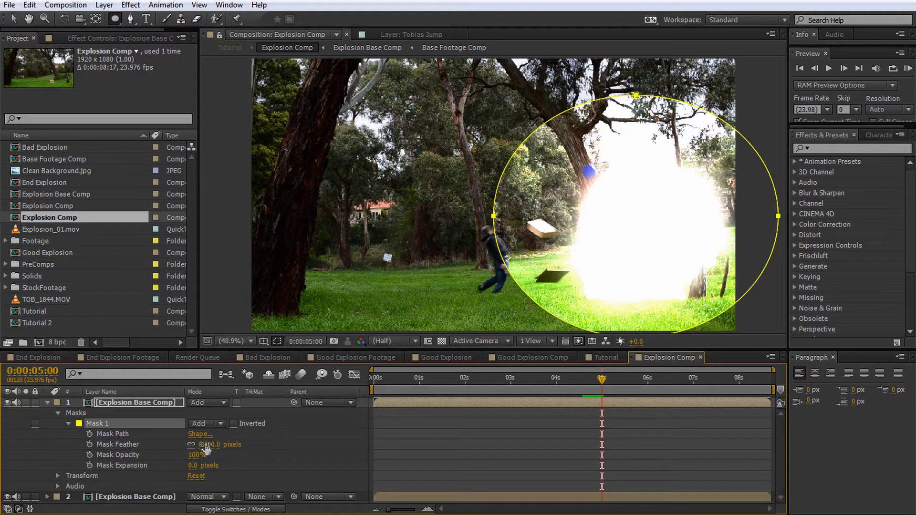
{"action": "left_click_drag", "start_coordinate": [213, 446], "coordinate": [378, 448]}
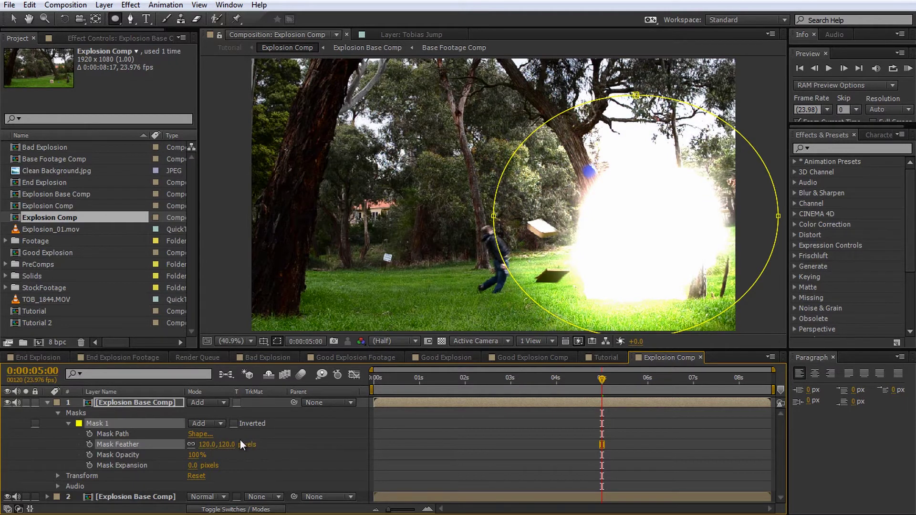
{"action": "left_click_drag", "start_coordinate": [205, 445], "coordinate": [315, 442]}
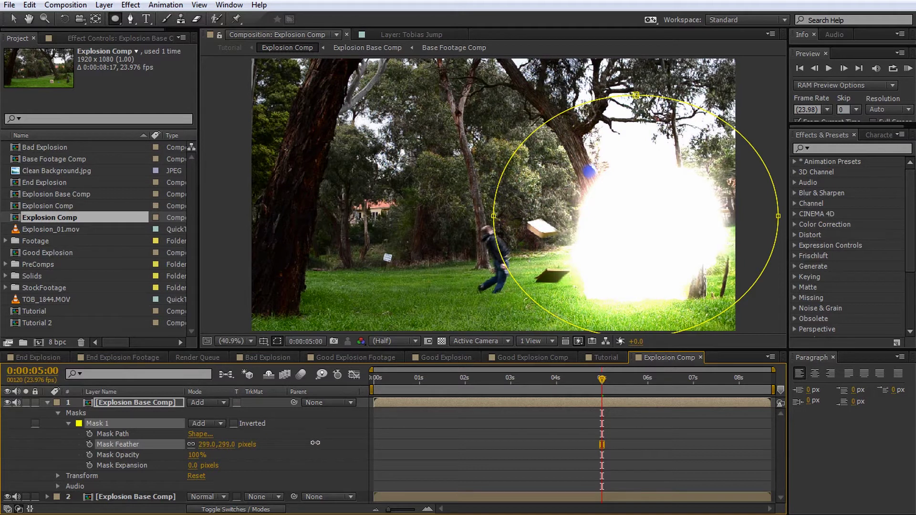
{"action": "left_click", "coordinate": [493, 438]}
{"action": "left_click", "coordinate": [656, 435]}
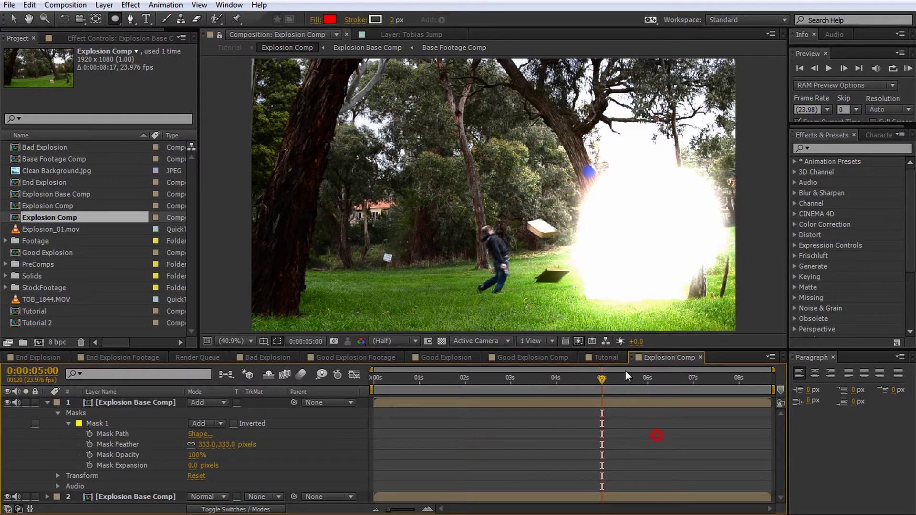
Set the feather of Mask 1 to 0 pixels to view the hard mask edge
{"action": "left_click", "coordinate": [227, 444]}
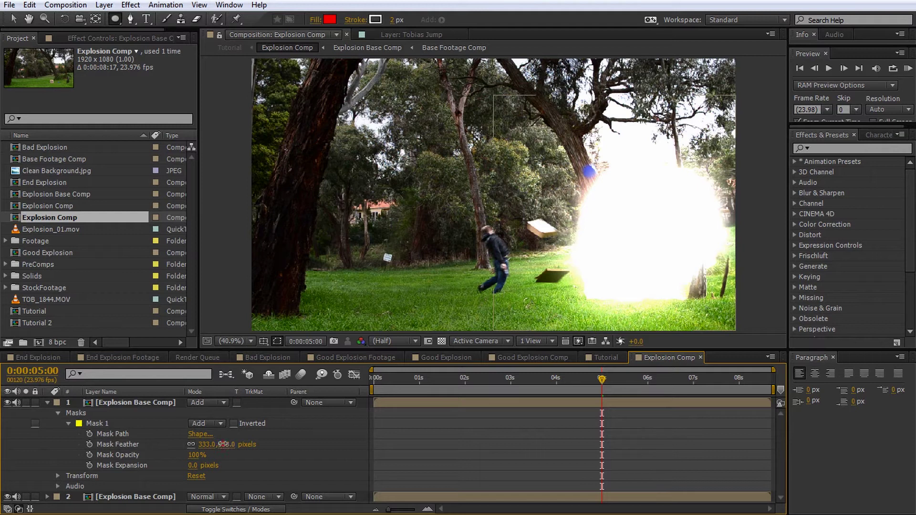
{"action": "type", "text": "0"}
{"action": "key", "text": "Return"}
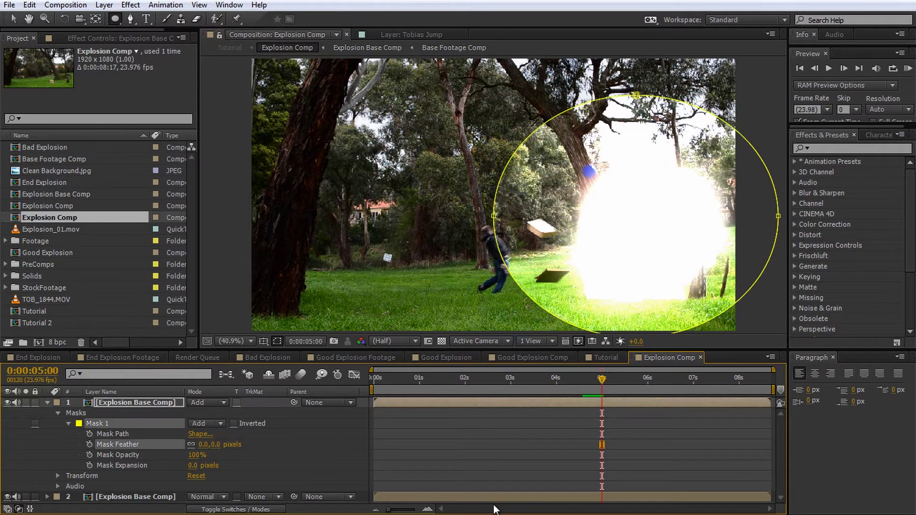
{"action": "left_click", "coordinate": [491, 460]}
Set the feather of Mask 1 to 150 pixels
{"action": "left_click", "coordinate": [204, 444]}
{"action": "type", "text": "1"}
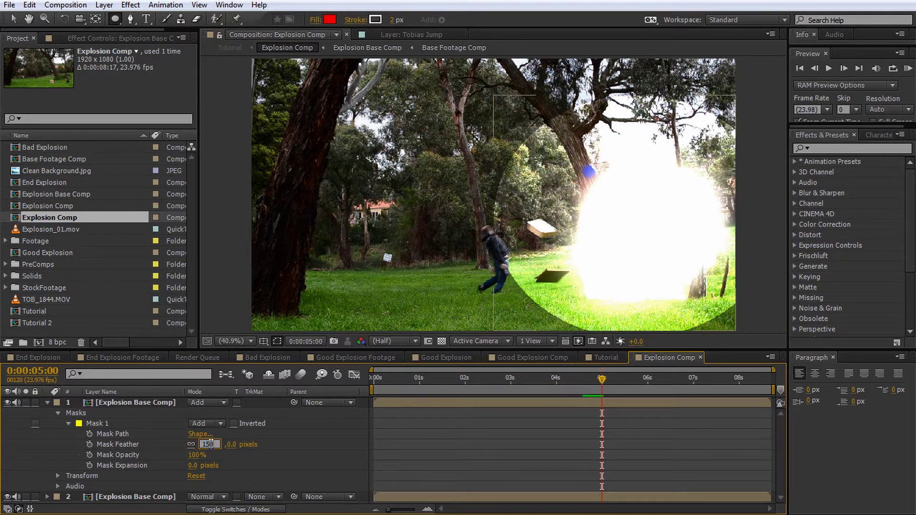
{"action": "type", "text": "50"}
{"action": "key", "text": "Return"}
{"action": "left_click", "coordinate": [440, 417]}
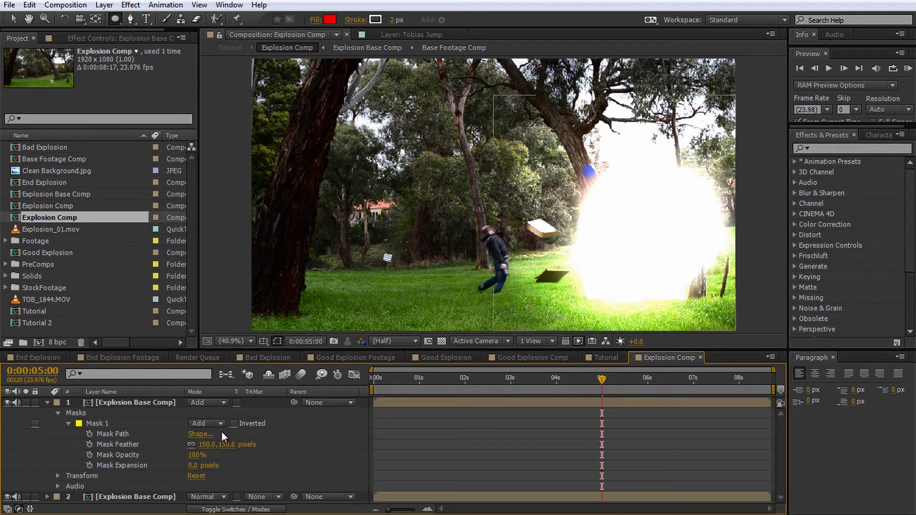
Set the feather of Mask 1 to 300 pixels, check the blend at 0:00:05:06, and collapse the layer's properties
{"action": "left_click", "coordinate": [204, 444]}
{"action": "type", "text": "300"}
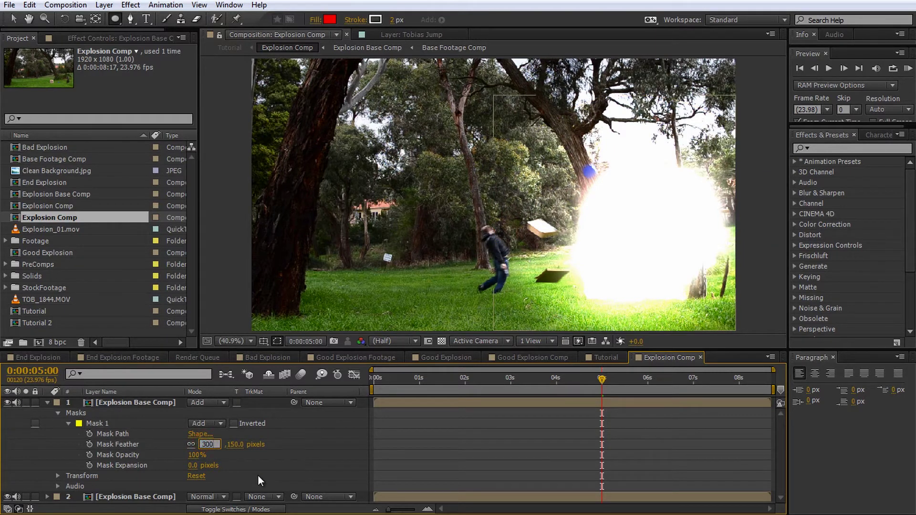
{"action": "key", "text": "Return"}
{"action": "left_click", "coordinate": [440, 485]}
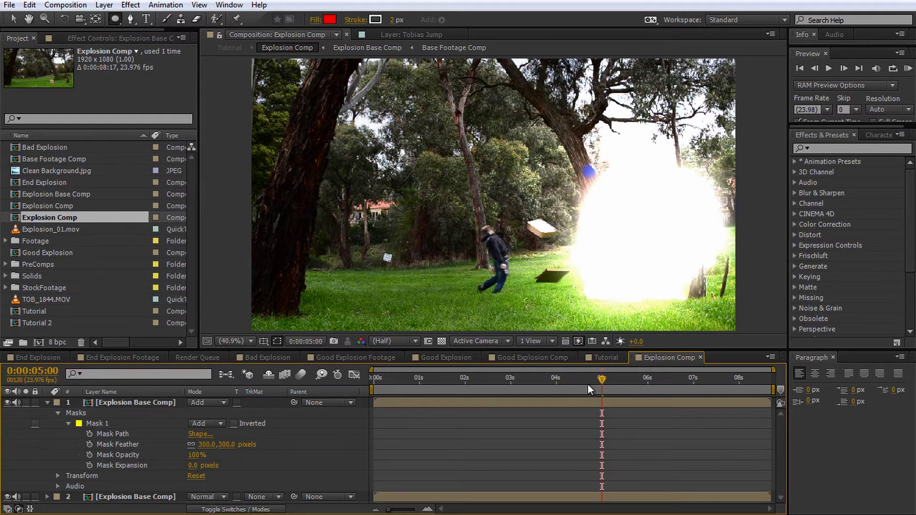
{"action": "mouse_move", "coordinate": [603, 380]}
{"action": "left_mouse_down"}
{"action": "mouse_move", "coordinate": [614, 383]}
{"action": "mouse_move", "coordinate": [574, 382]}
{"action": "mouse_move", "coordinate": [610, 393]}
{"action": "left_mouse_up"}
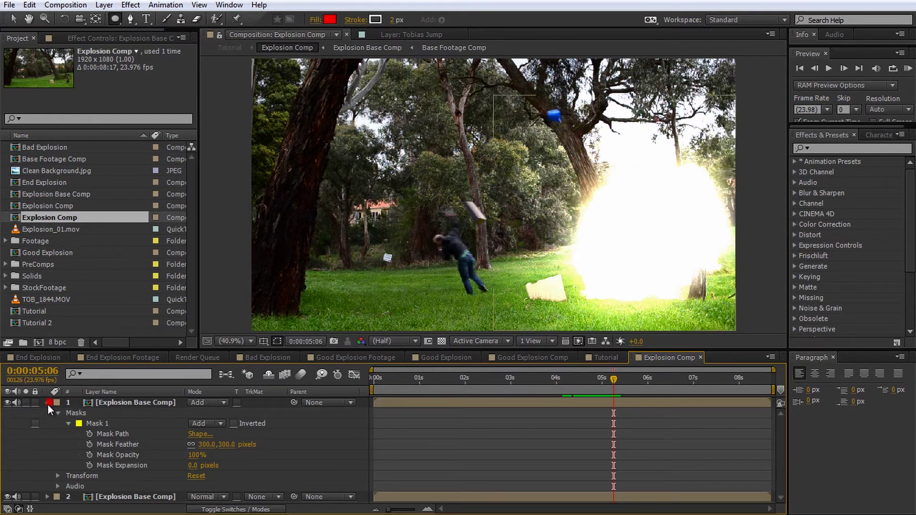
{"action": "left_click", "coordinate": [47, 403]}
{"action": "left_click", "coordinate": [191, 456]}
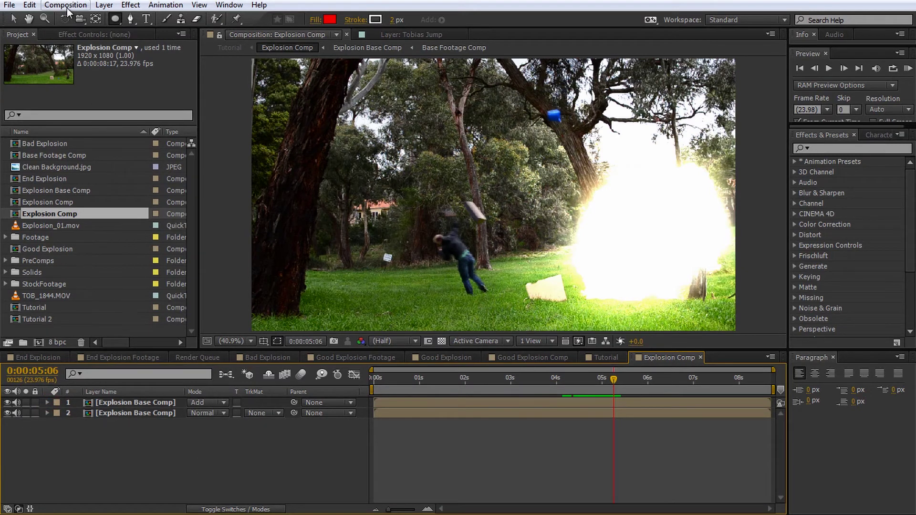
Add Explosion Comp to the render queue and delete the duplicate older entry
{"action": "left_click", "coordinate": [65, 5]}
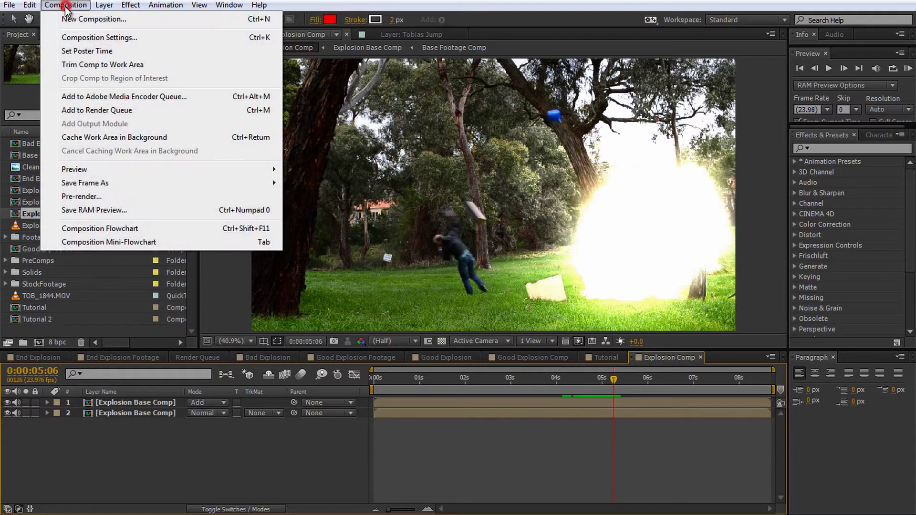
{"action": "left_click", "coordinate": [108, 110]}
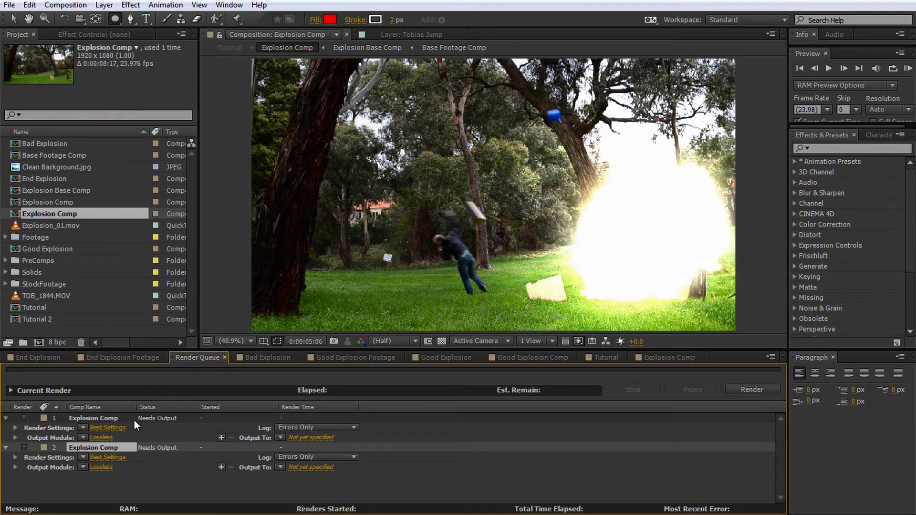
{"action": "left_click", "coordinate": [108, 418]}
{"action": "key", "text": "Delete"}
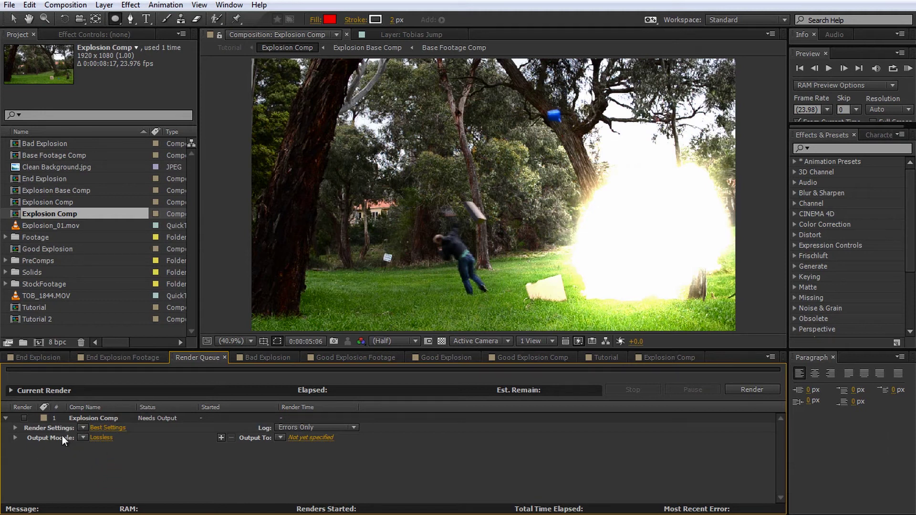
Set the output module format of the queued Explosion Comp to QuickTime
{"action": "left_click", "coordinate": [101, 438]}
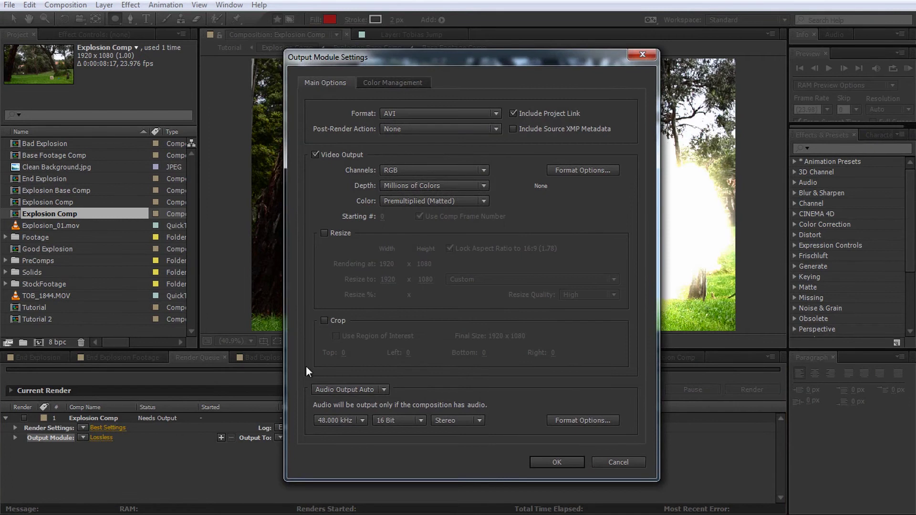
{"action": "left_click", "coordinate": [413, 112]}
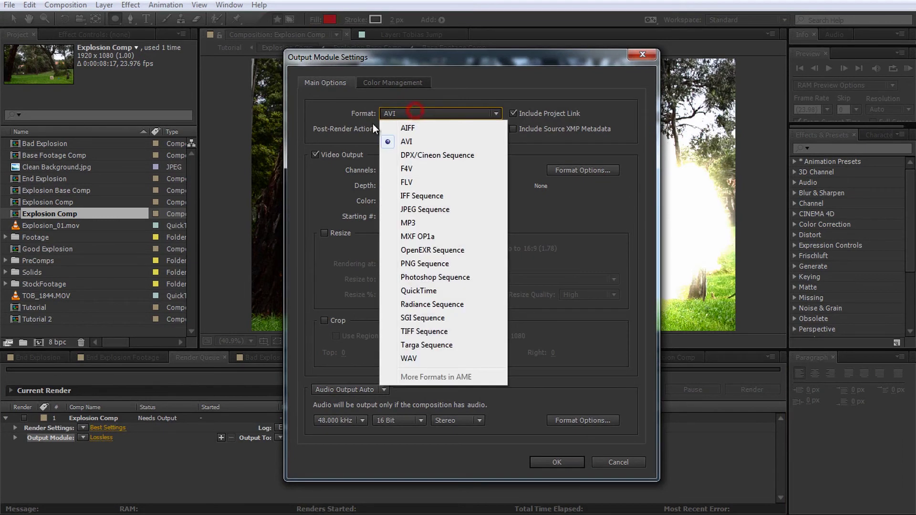
{"action": "left_click", "coordinate": [422, 291]}
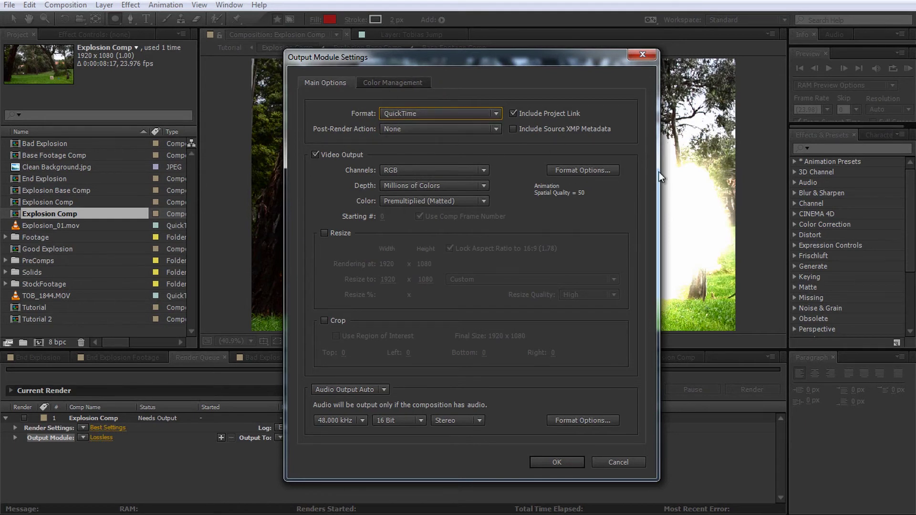
{"action": "left_click", "coordinate": [591, 173]}
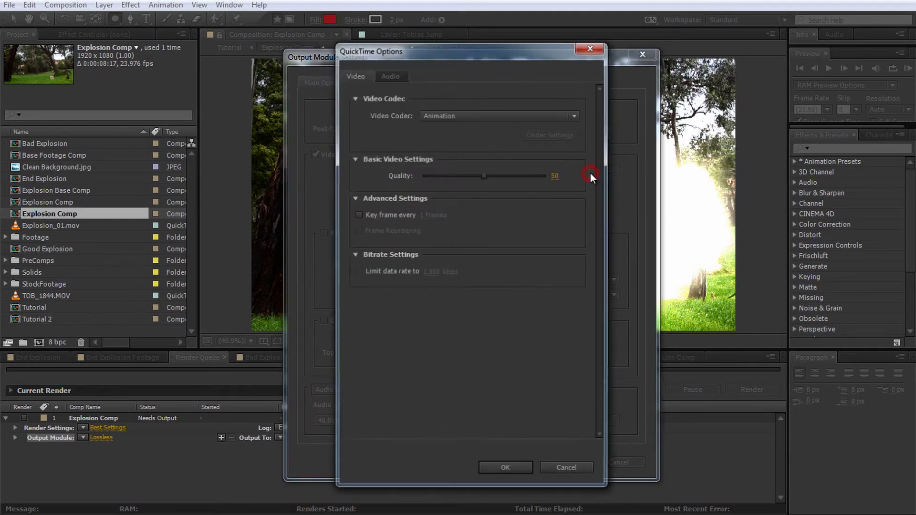
{"action": "left_click_drag", "start_coordinate": [485, 174], "coordinate": [424, 178]}
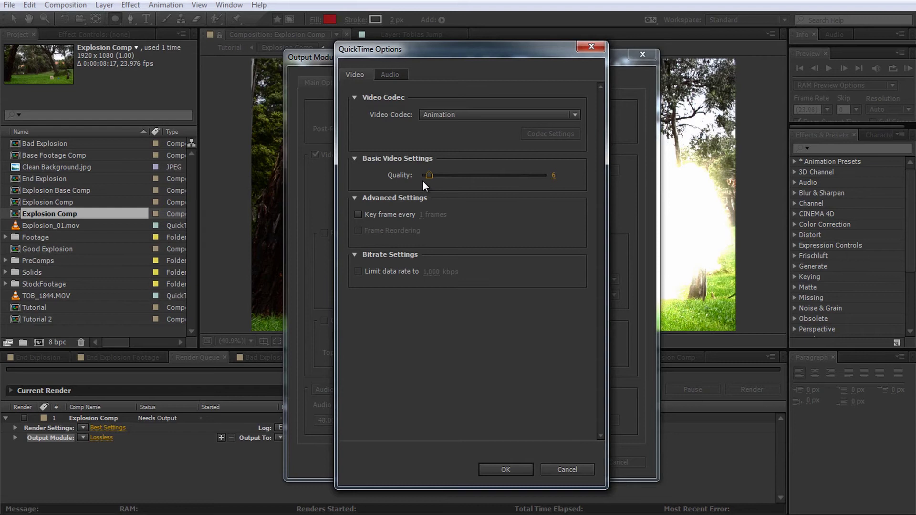
{"action": "left_click_drag", "start_coordinate": [437, 176], "coordinate": [542, 175]}
{"action": "left_click", "coordinate": [563, 470]}
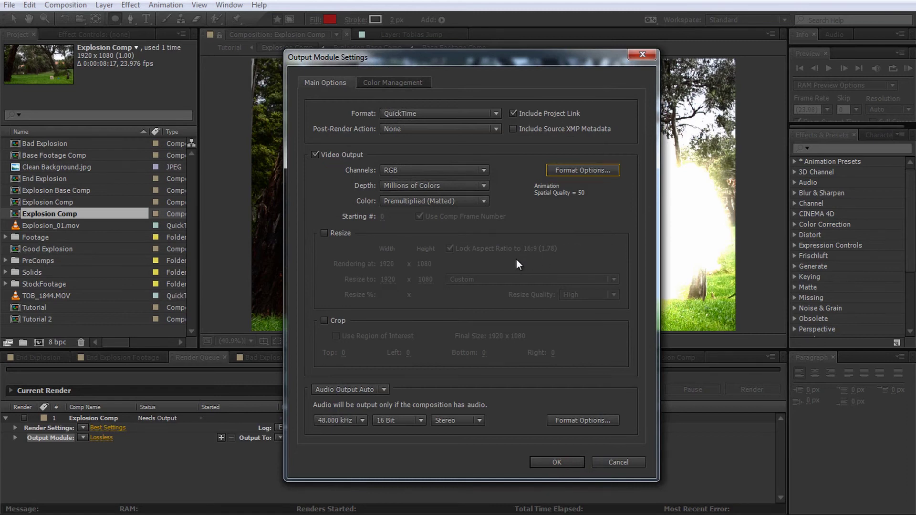
Review the available audio output modes in the output module settings
{"action": "left_click", "coordinate": [382, 390]}
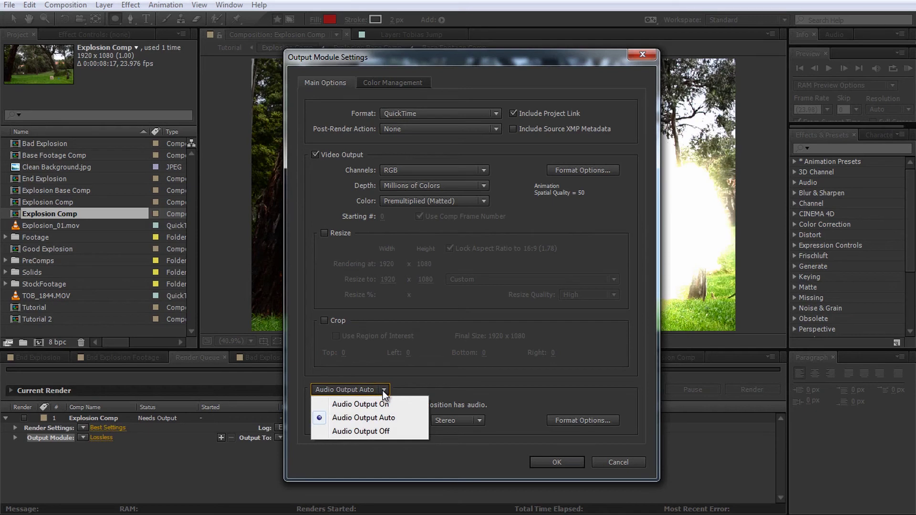
{"action": "left_click", "coordinate": [423, 388]}
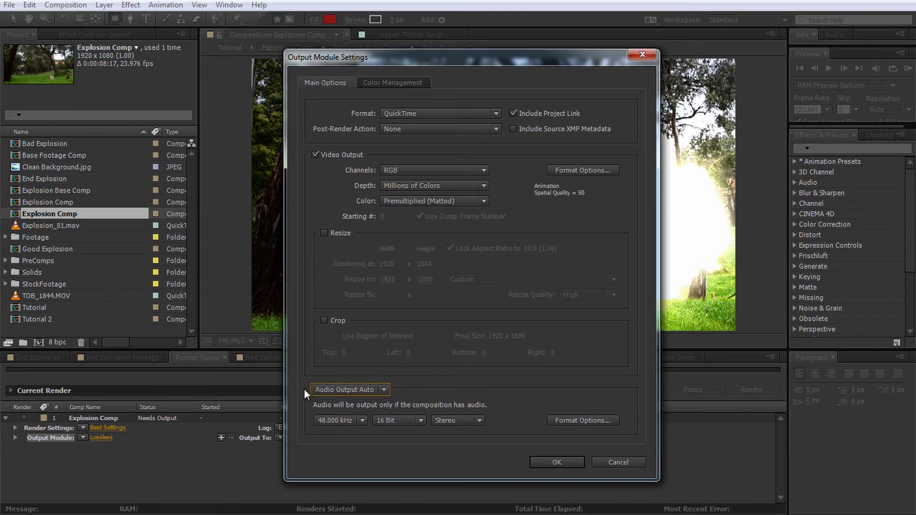
Set the audio output mode to Audio Output On and review the sample rate, bit depth and channel choices
{"action": "left_click", "coordinate": [384, 390]}
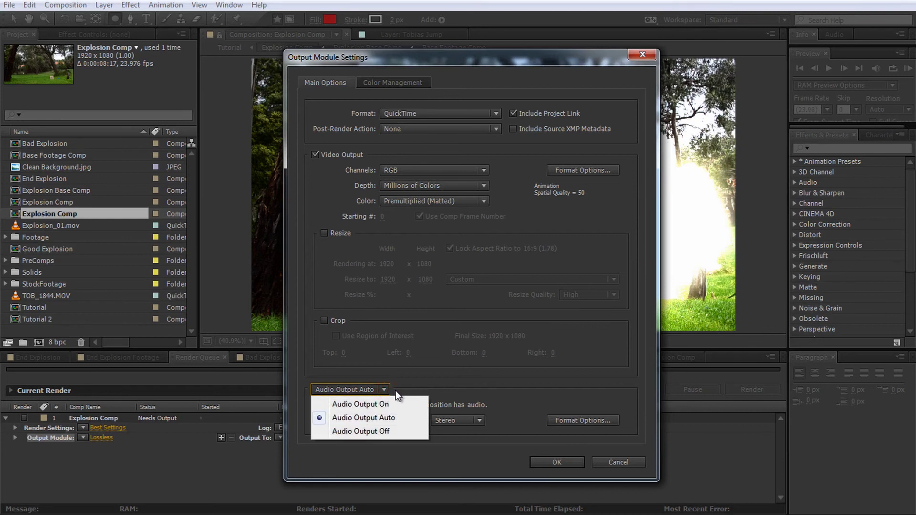
{"action": "left_click", "coordinate": [362, 406]}
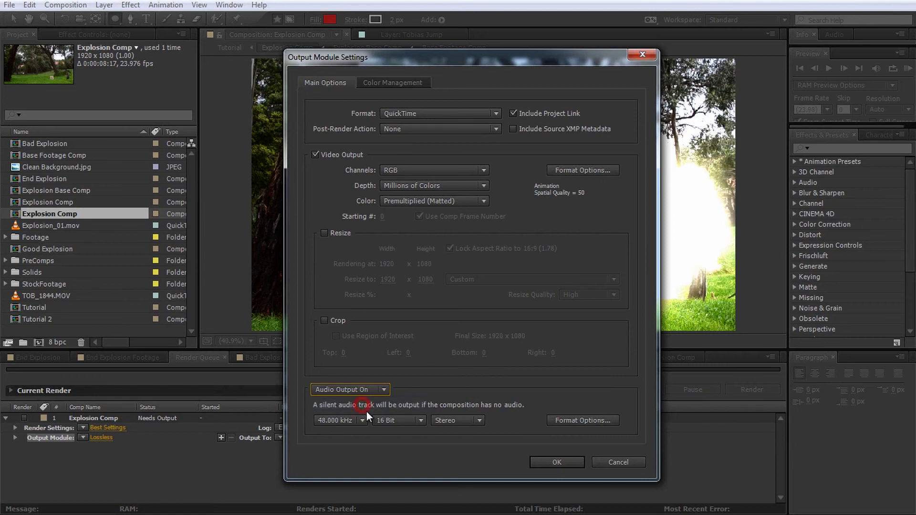
{"action": "left_click", "coordinate": [347, 420]}
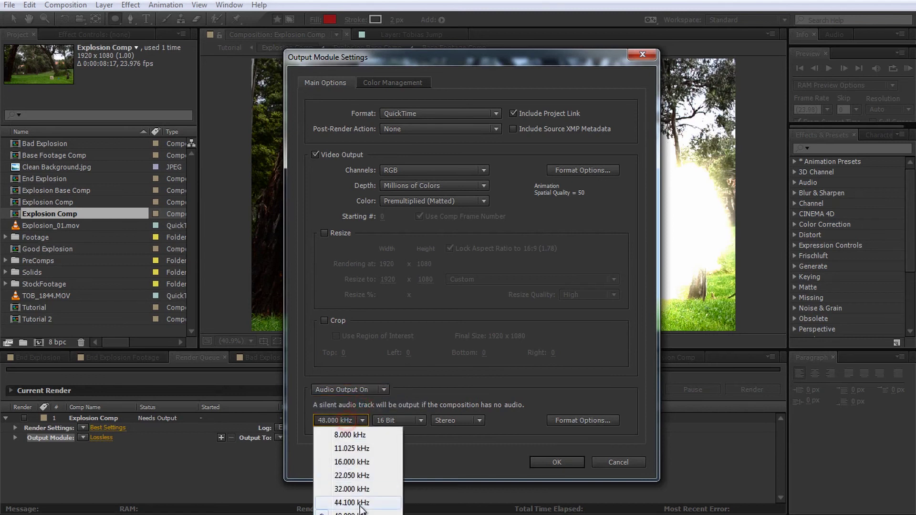
{"action": "left_click", "coordinate": [416, 421]}
{"action": "left_click", "coordinate": [457, 423]}
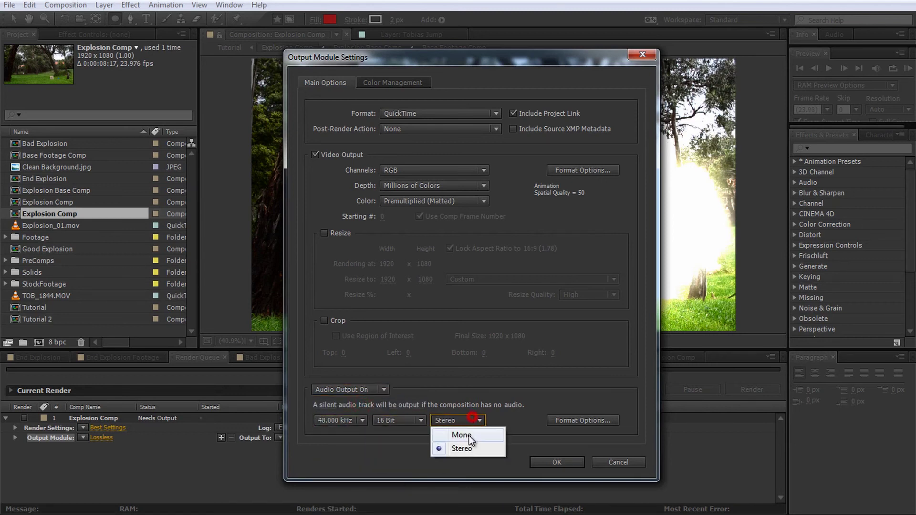
Check the available audio codecs in the QuickTime audio format options, cancel out of them, and accept the output module settings
{"action": "left_click", "coordinate": [568, 419]}
{"action": "left_click", "coordinate": [567, 419]}
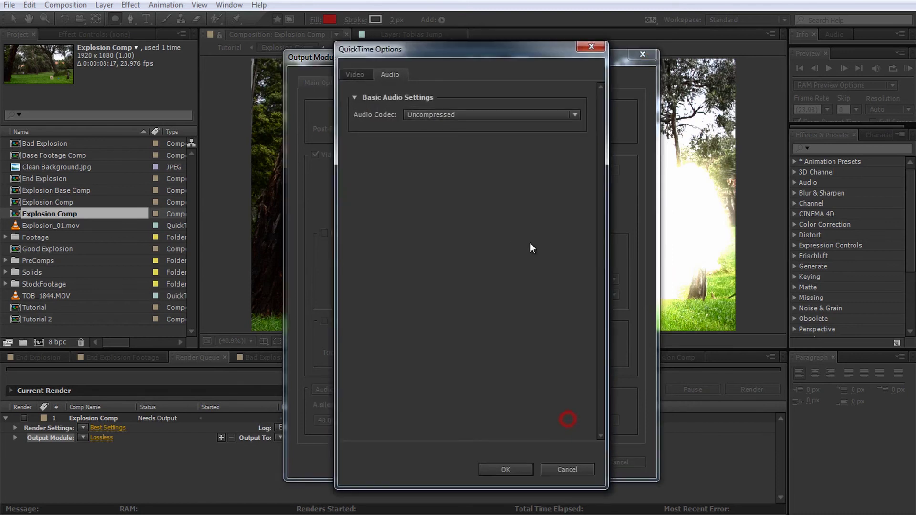
{"action": "left_click", "coordinate": [448, 116]}
{"action": "left_click", "coordinate": [470, 97]}
{"action": "left_click", "coordinate": [567, 471]}
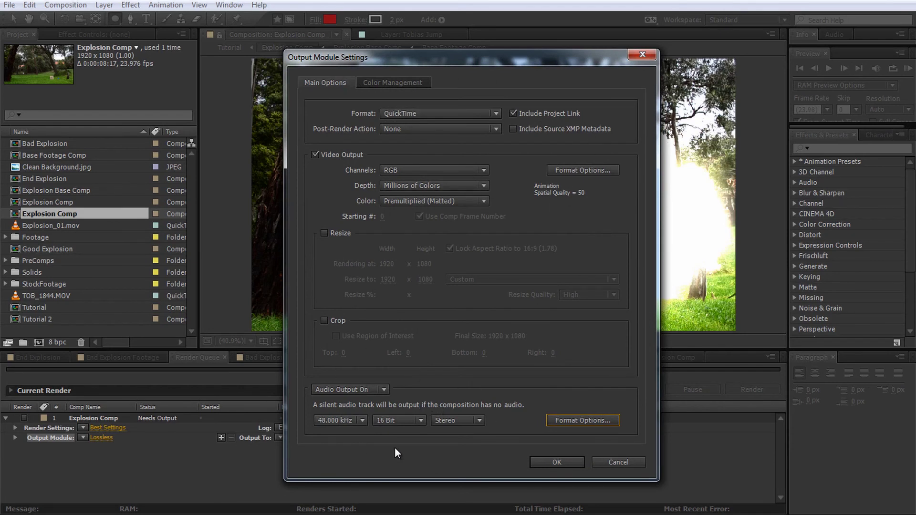
{"action": "left_click", "coordinate": [557, 461]}
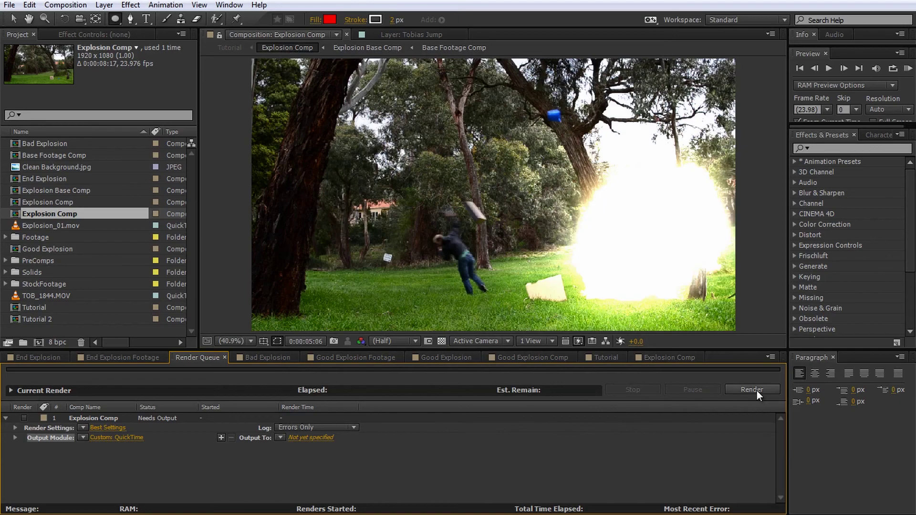